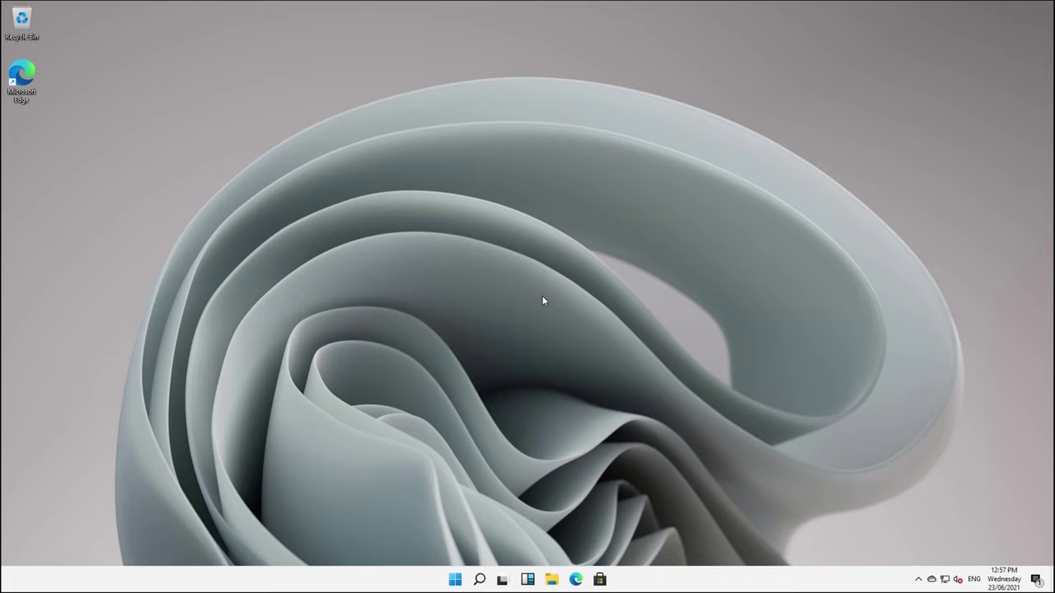
Open the taskbar settings and set the taskbar alignment to Left.
{"action": "left_click", "coordinate": [455, 579]}
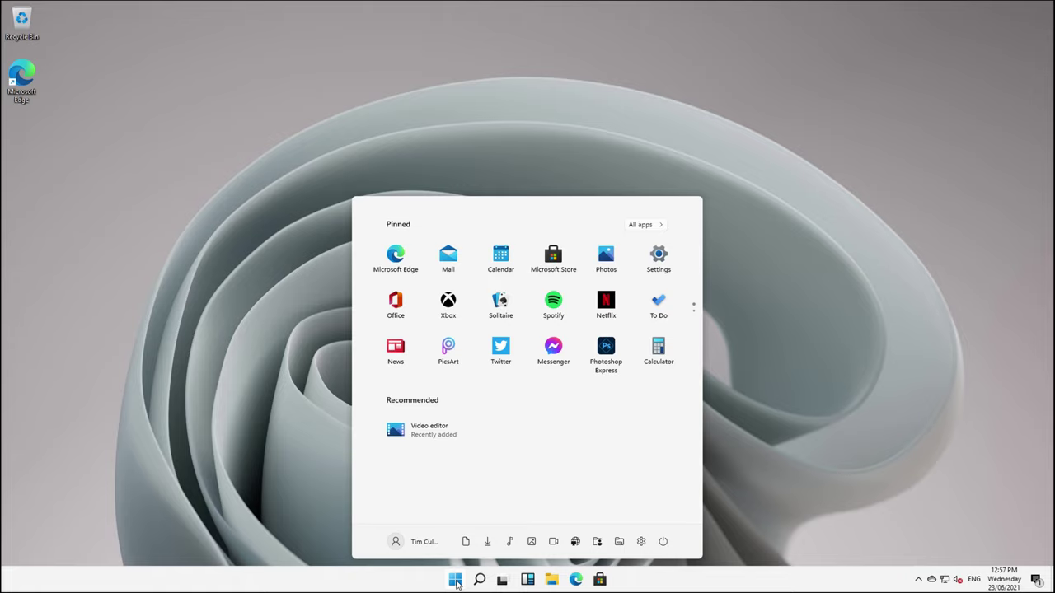
{"action": "left_click", "coordinate": [456, 582]}
{"action": "right_click", "coordinate": [318, 585]}
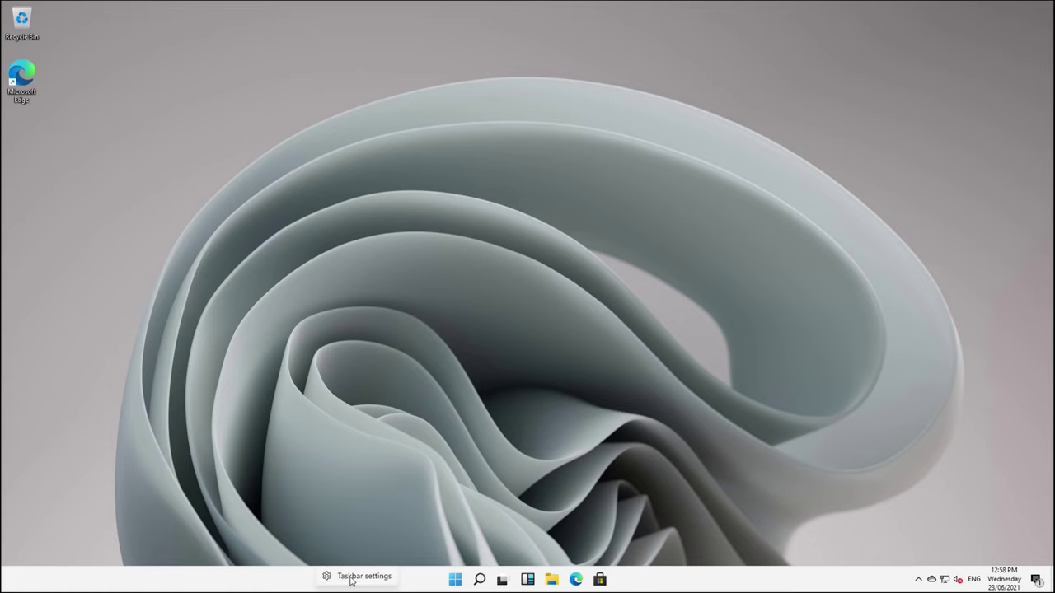
{"action": "left_click", "coordinate": [354, 577]}
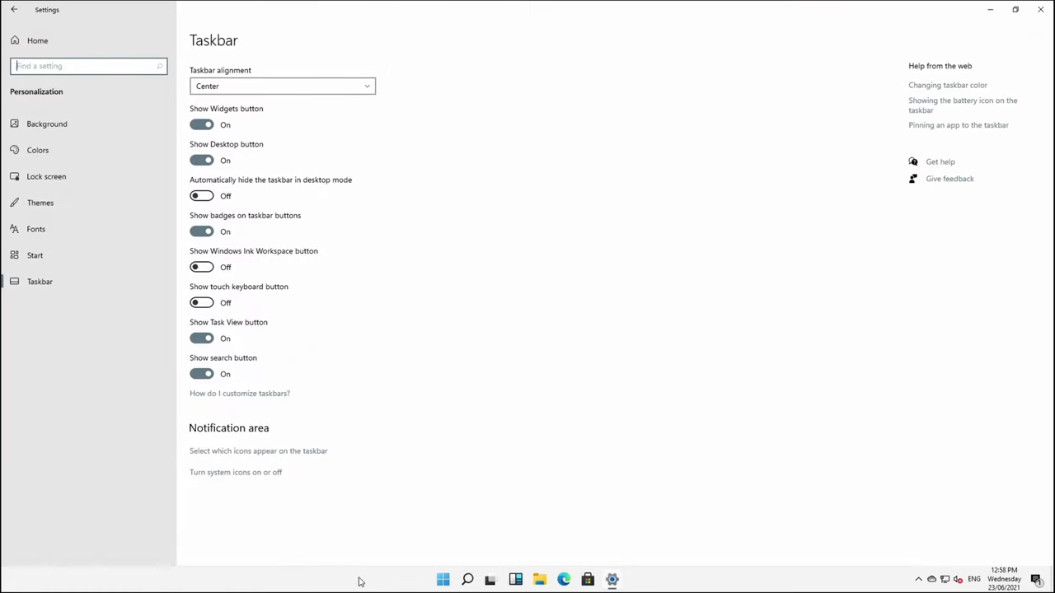
{"action": "left_click", "coordinate": [283, 84]}
{"action": "left_click", "coordinate": [271, 72]}
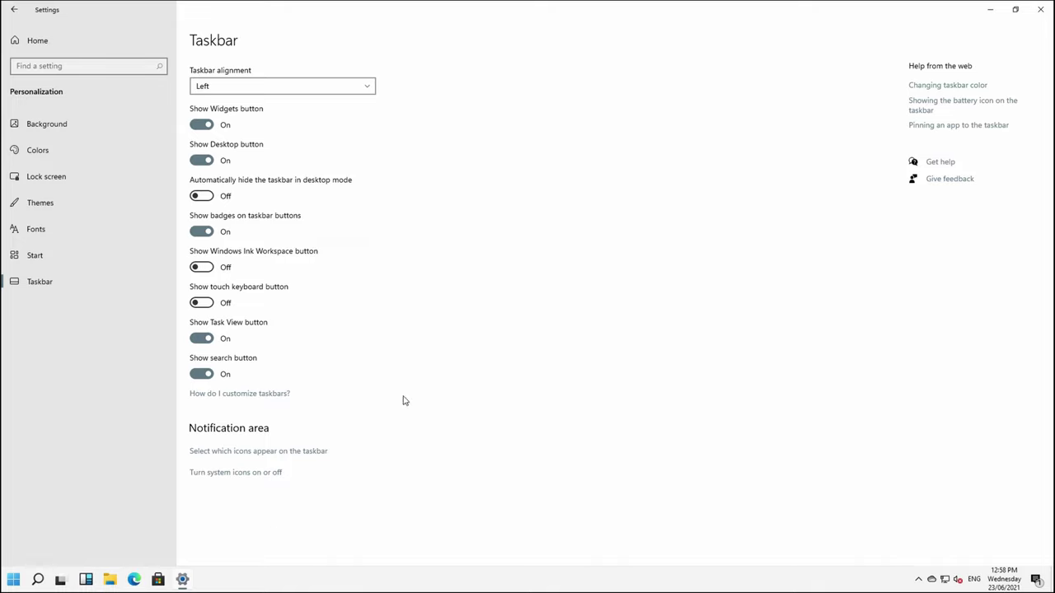
View the Start menu in the left-aligned layout, then set the taskbar alignment back to Center and close the settings.
{"action": "left_click", "coordinate": [292, 90]}
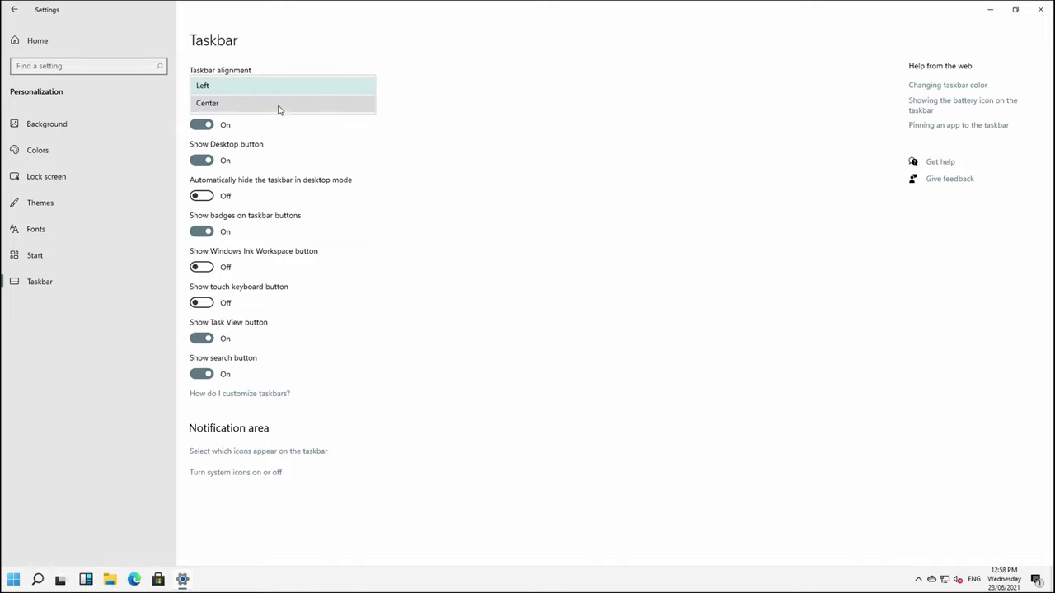
{"action": "left_click", "coordinate": [14, 580]}
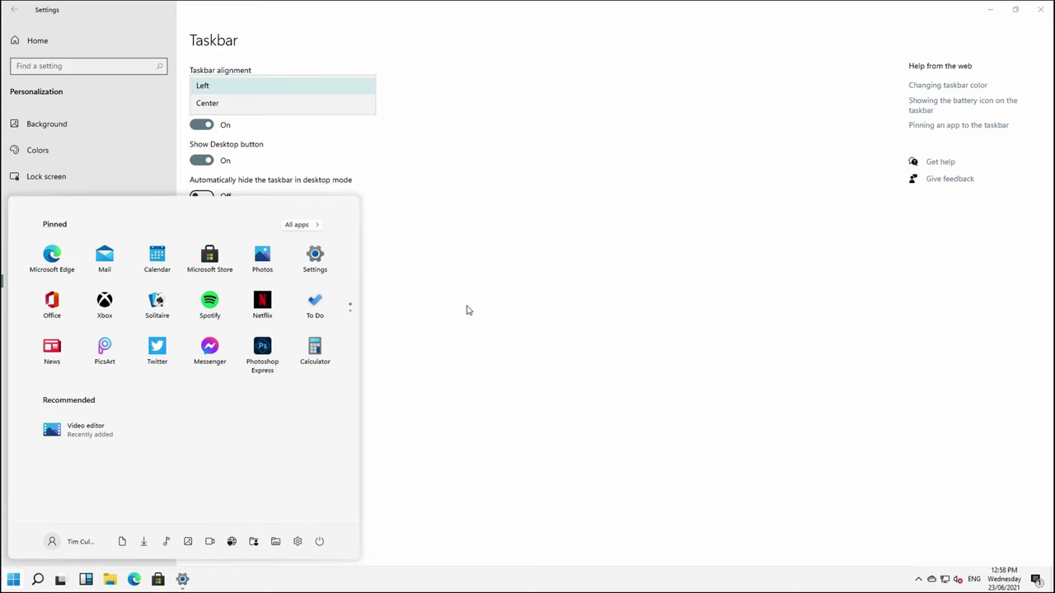
{"action": "left_click", "coordinate": [380, 216]}
{"action": "left_click", "coordinate": [259, 86]}
{"action": "left_click", "coordinate": [256, 101]}
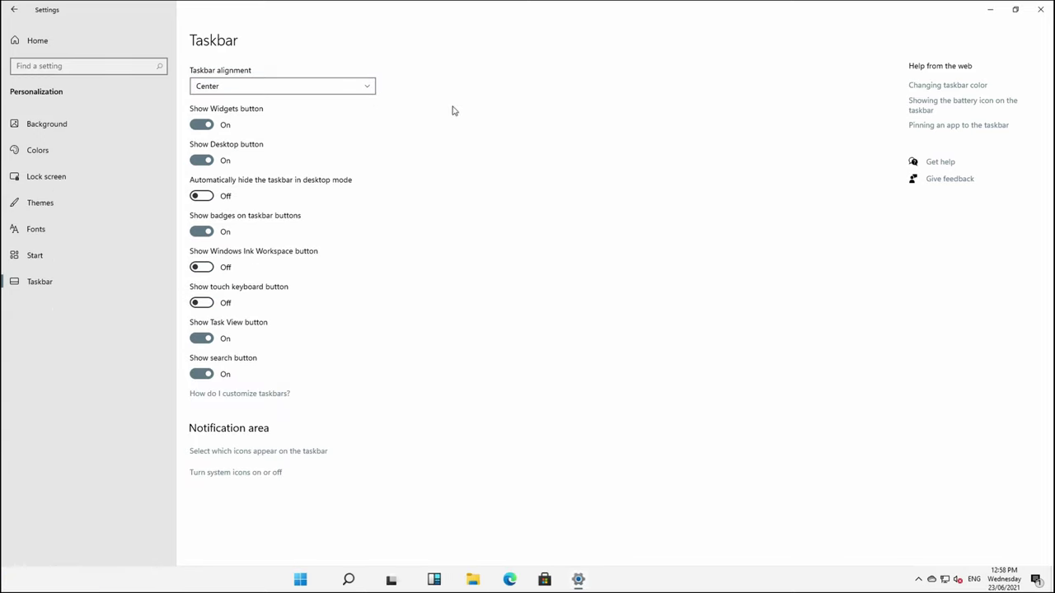
{"action": "left_click", "coordinate": [1040, 9]}
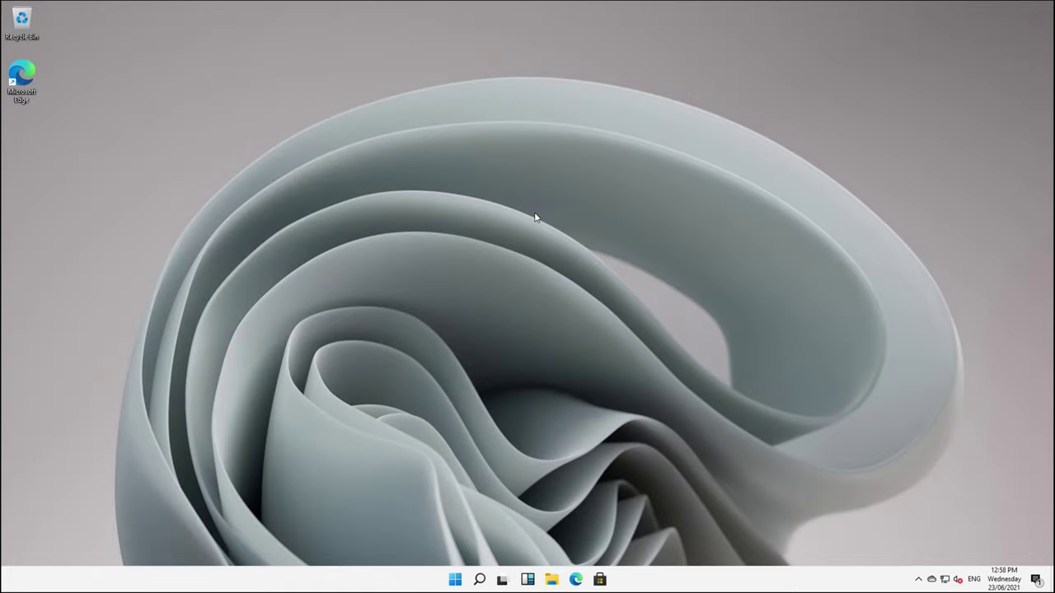
Search for regedit and launch the Registry Editor.
{"action": "left_click", "coordinate": [457, 581]}
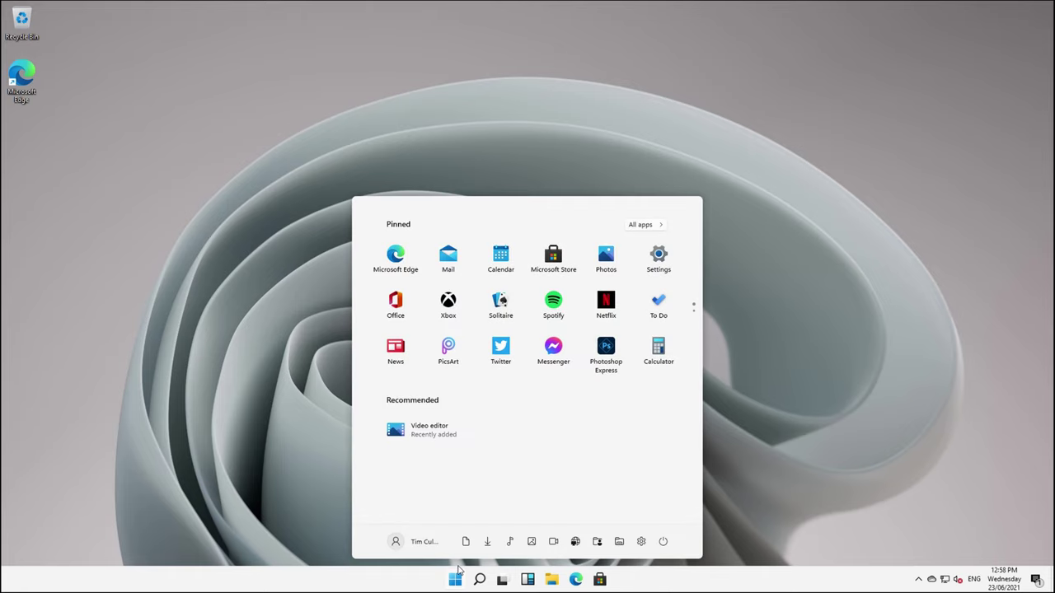
{"action": "type", "text": "regedit"}
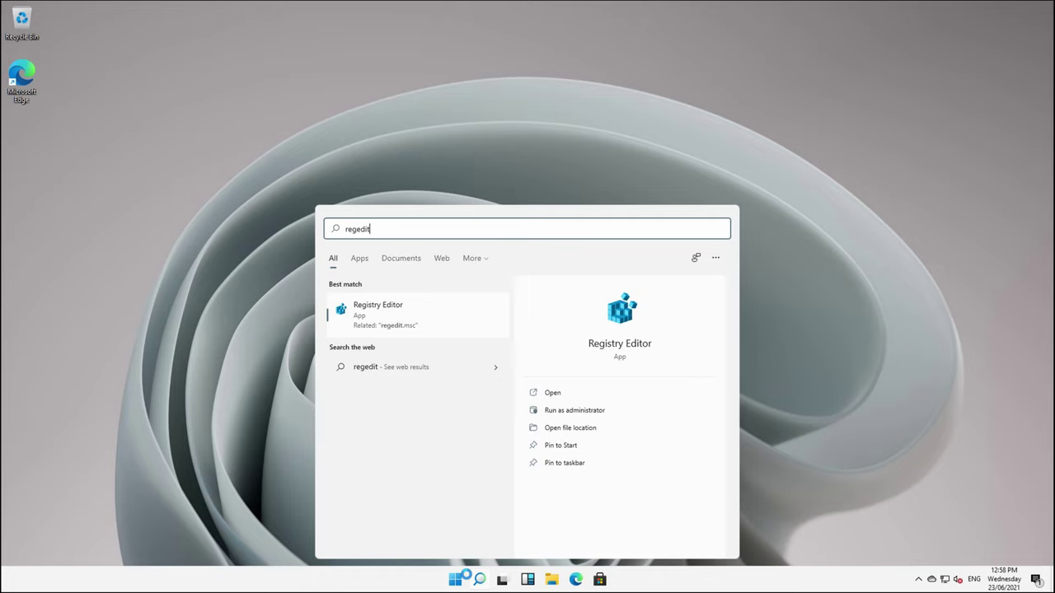
{"action": "left_click", "coordinate": [384, 314]}
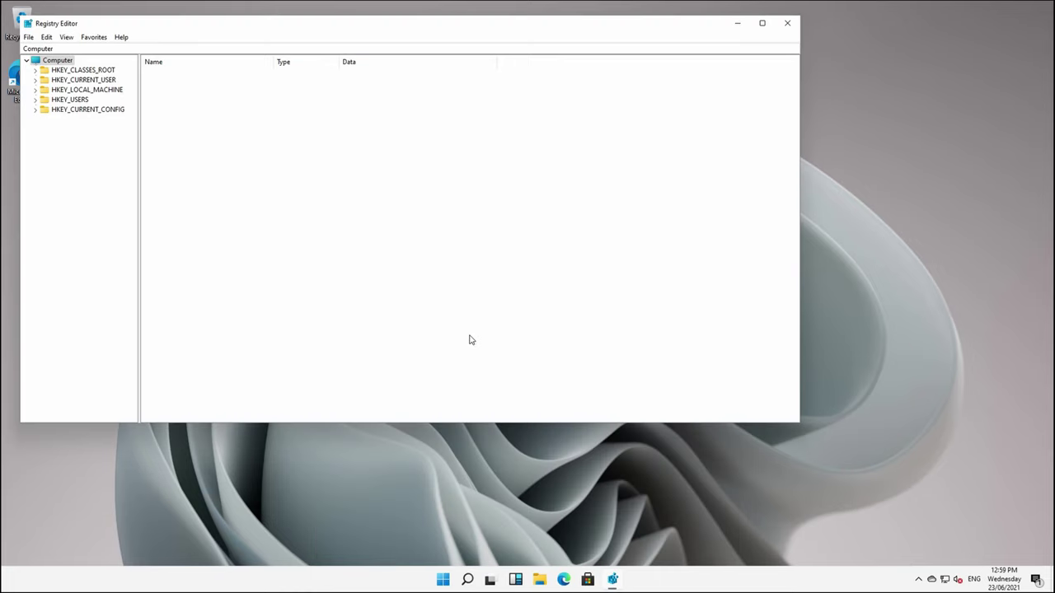
Go to the registry key HKEY_LOCAL_MACHINE\SOFTWARE\Microsoft\Windows\CurrentVersion\Explorer\Advanced, widening the key tree to read the names.
{"action": "left_click", "coordinate": [35, 90]}
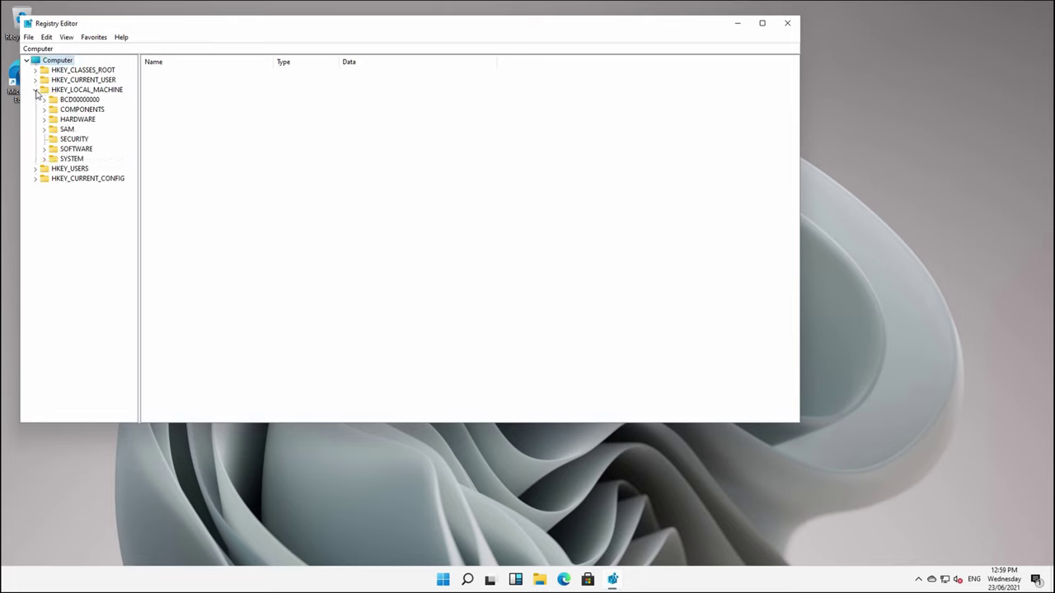
{"action": "left_click", "coordinate": [43, 149]}
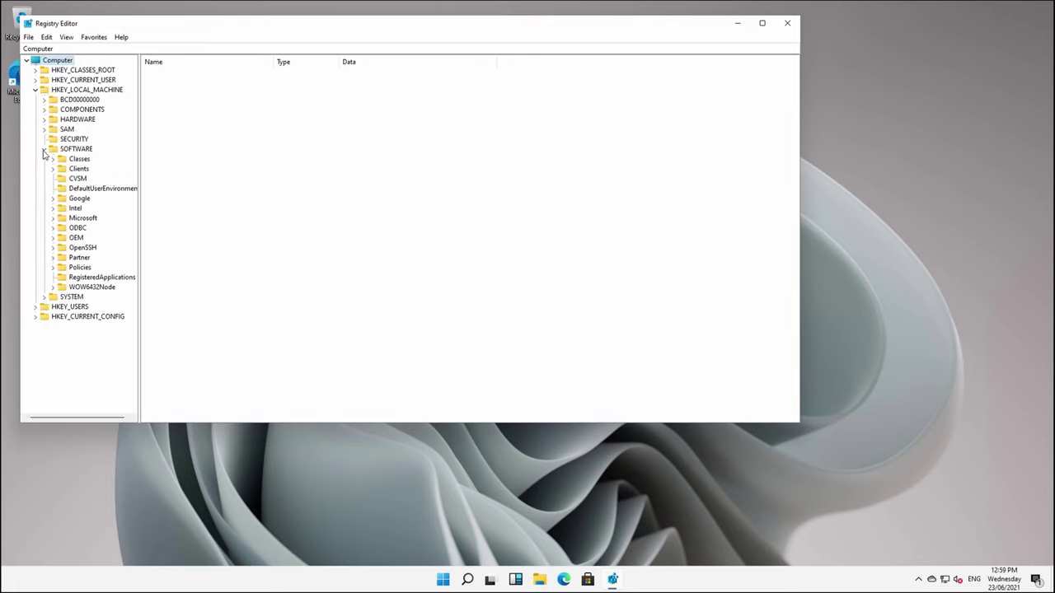
{"action": "left_click", "coordinate": [52, 220]}
{"action": "key", "text": "w"}
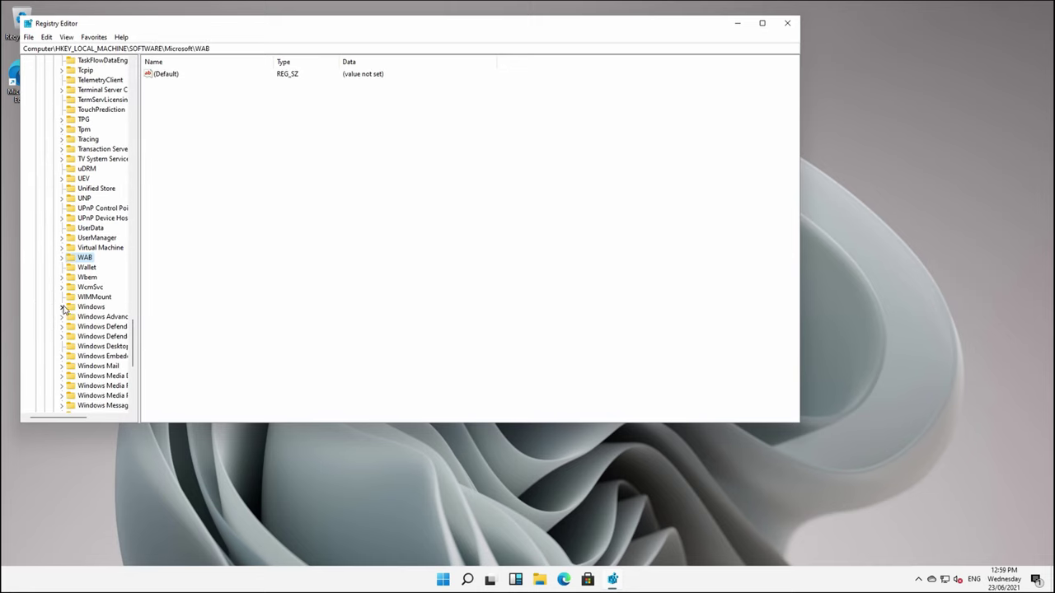
{"action": "left_click", "coordinate": [62, 307]}
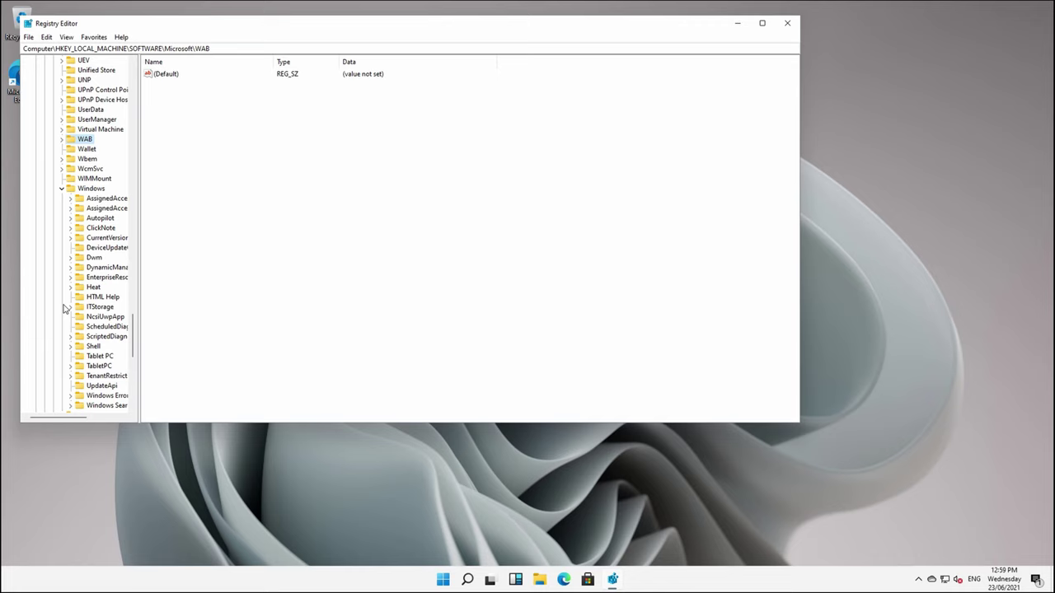
{"action": "scroll", "coordinate": [99, 294], "scroll_direction": "down", "scroll_amount": 2}
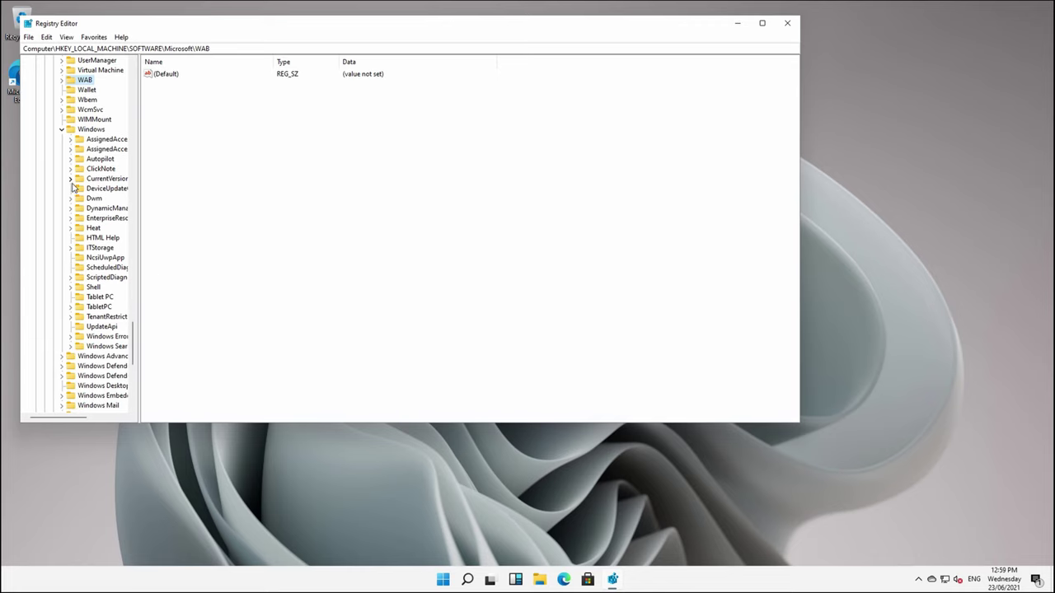
{"action": "left_click", "coordinate": [71, 179]}
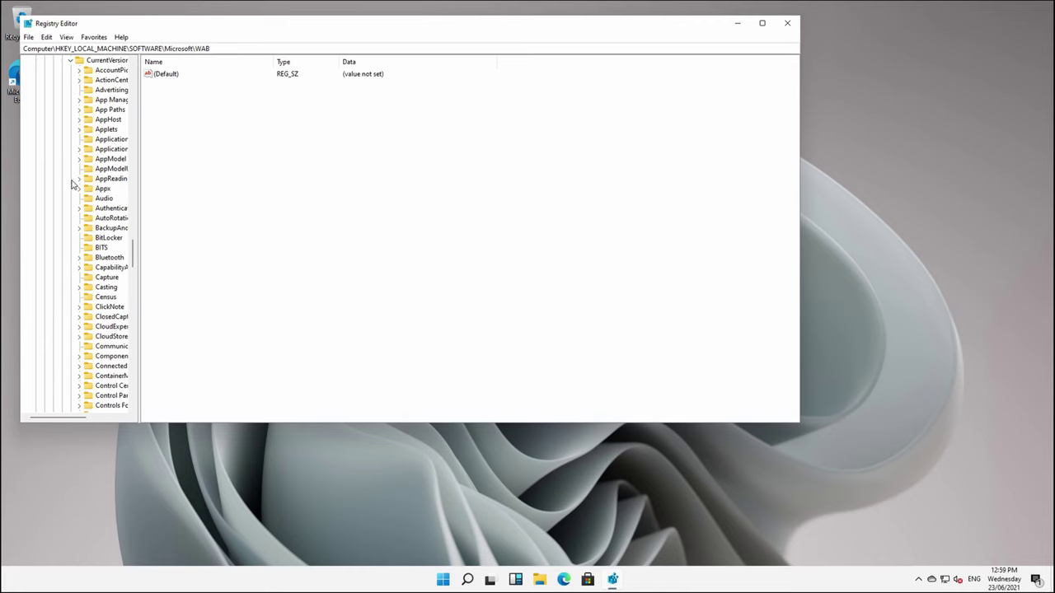
{"action": "left_click_drag", "start_coordinate": [137, 197], "coordinate": [256, 200]}
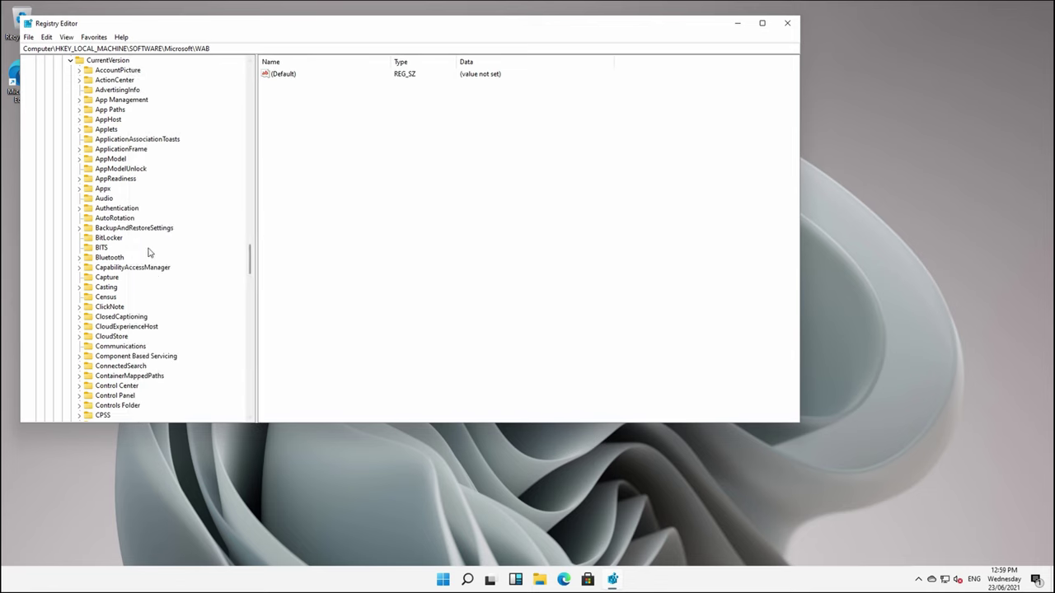
{"action": "scroll", "coordinate": [148, 255], "scroll_direction": "down", "scroll_amount": 9}
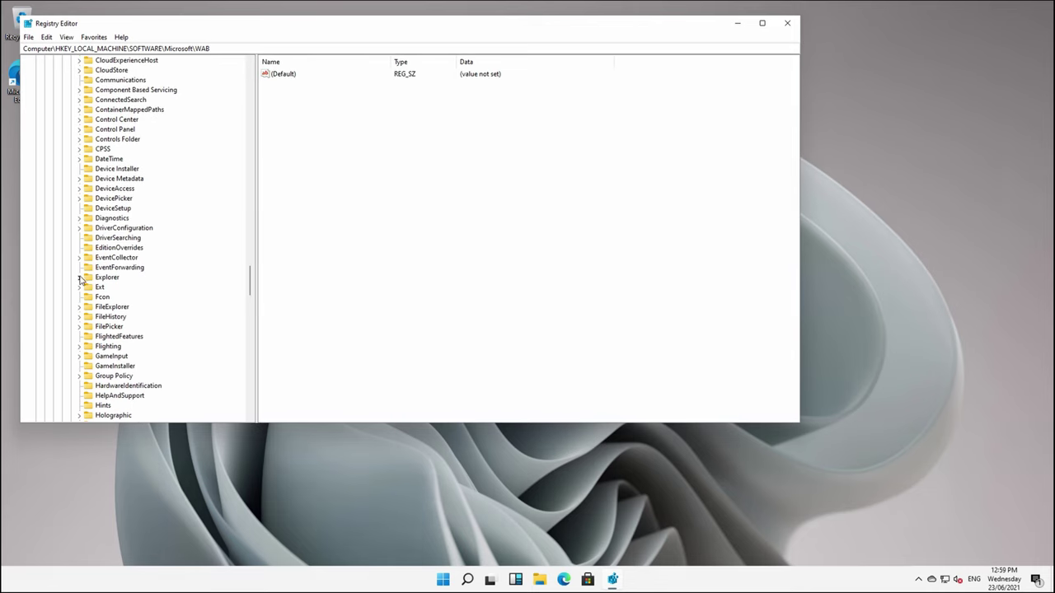
{"action": "left_click", "coordinate": [80, 279]}
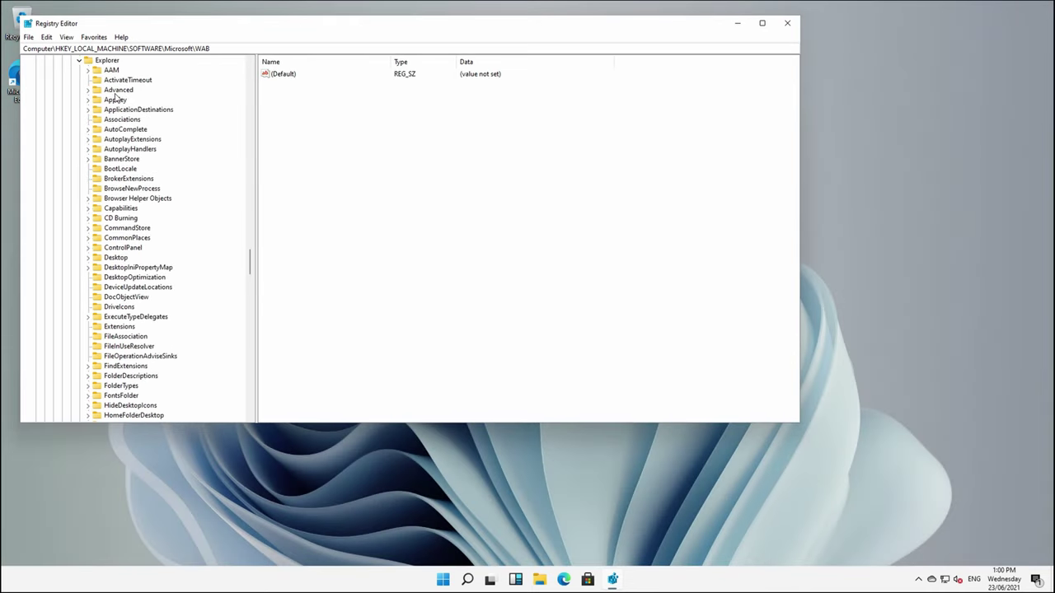
{"action": "left_click", "coordinate": [117, 91]}
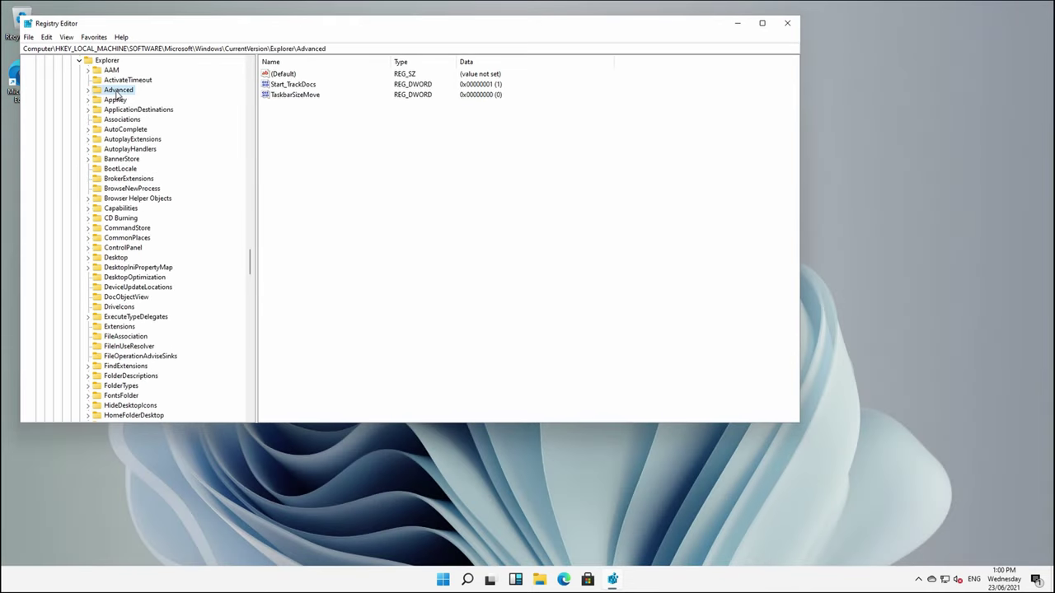
Create a new DWORD (32-bit) value named Start_ShowClassicMode in the Advanced key.
{"action": "right_click", "coordinate": [296, 146]}
{"action": "left_click", "coordinate": [444, 186]}
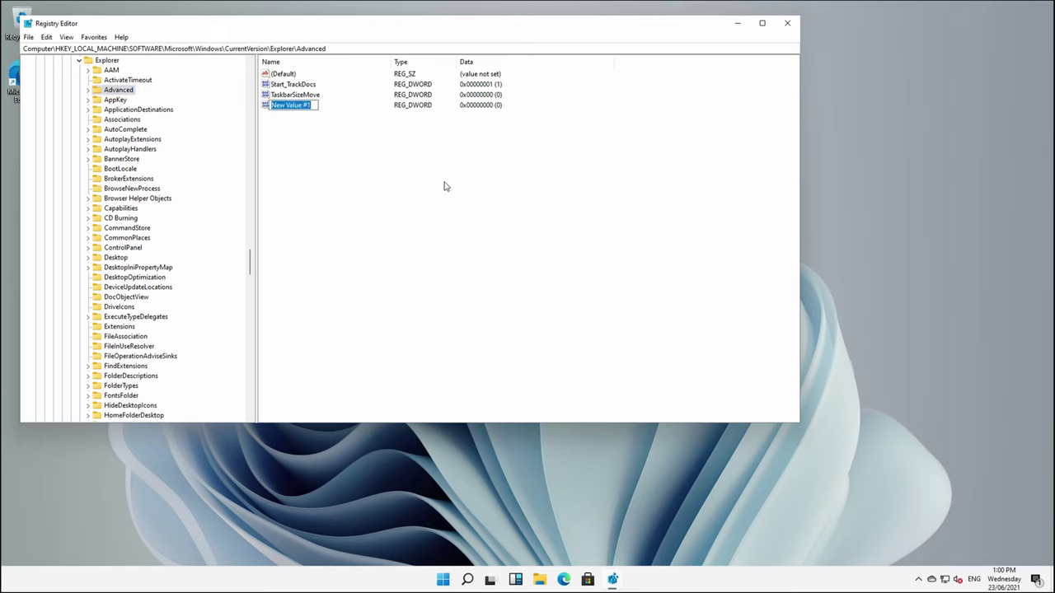
{"action": "type", "text": "Start_ShowClassicMode"}
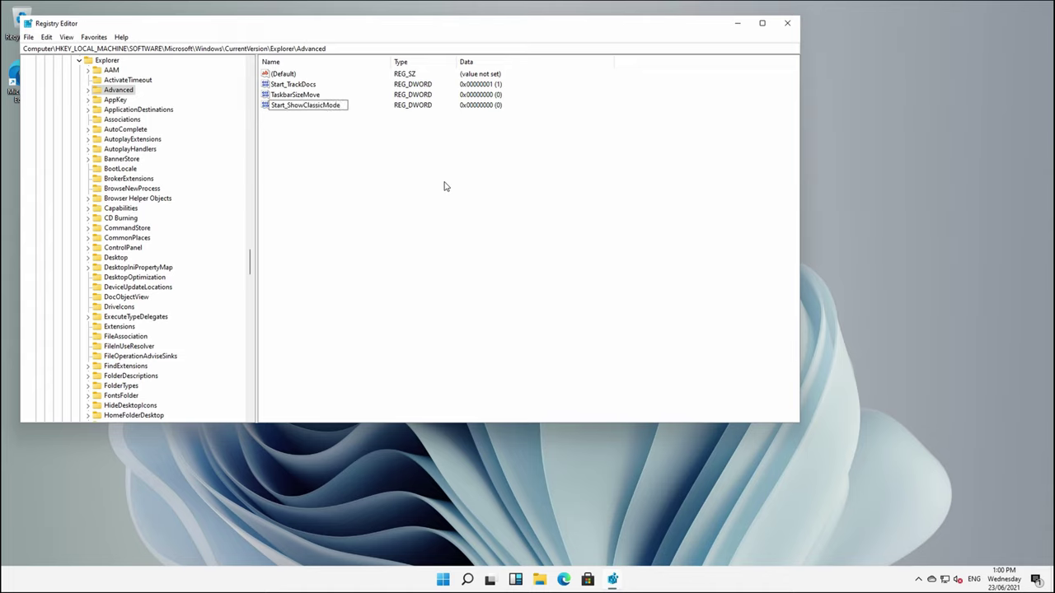
{"action": "key", "text": "Return"}
Set the value data of Start_ShowClassicMode to 1 and close the Registry Editor.
{"action": "double_click", "coordinate": [316, 105]}
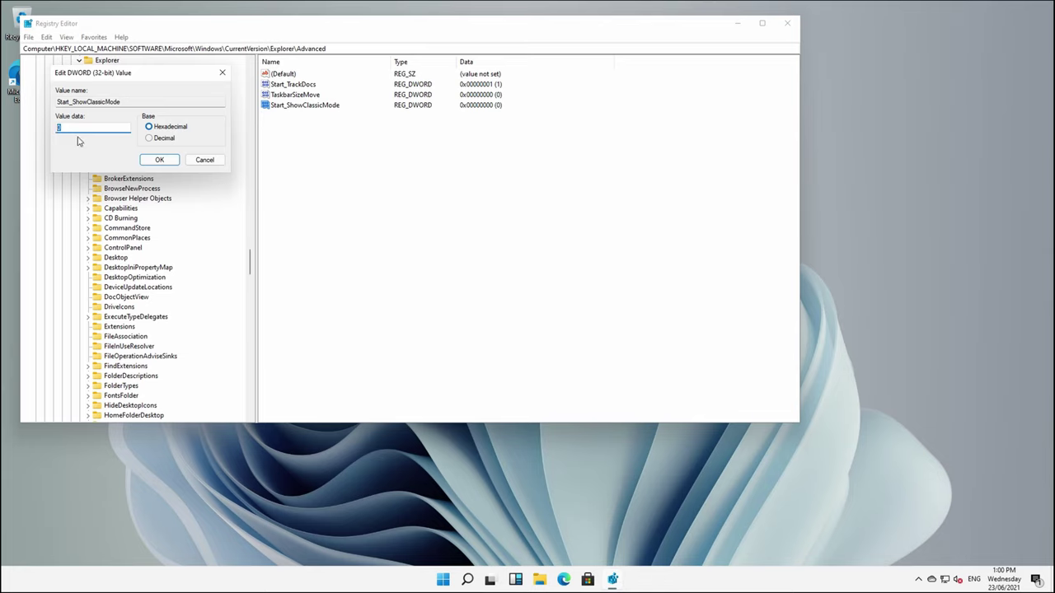
{"action": "type", "text": "1"}
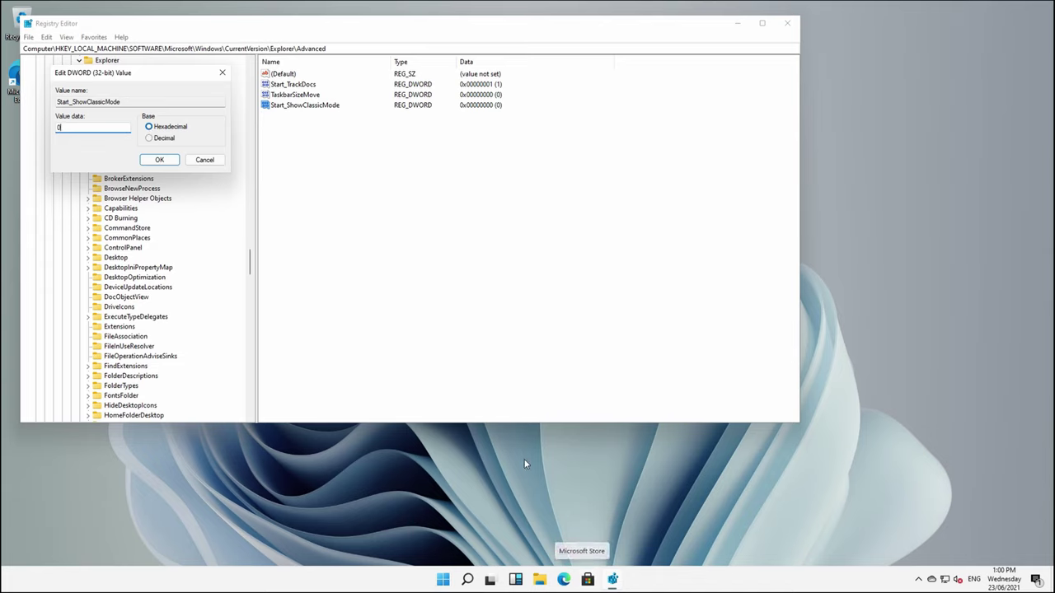
{"action": "left_click_drag", "start_coordinate": [51, 131], "coordinate": [120, 163]}
{"action": "type", "text": "1"}
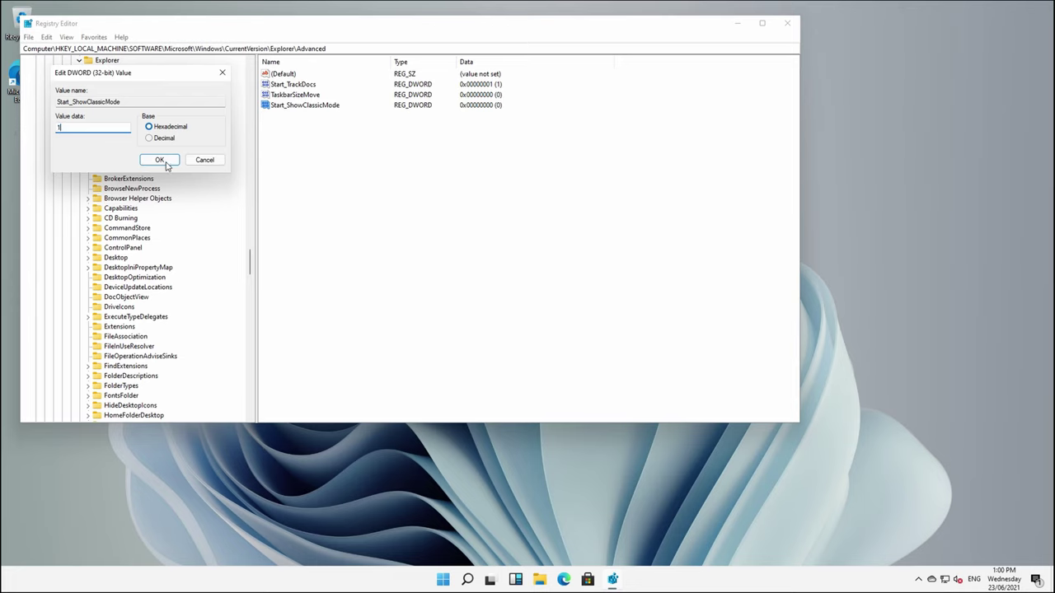
{"action": "left_click", "coordinate": [162, 160]}
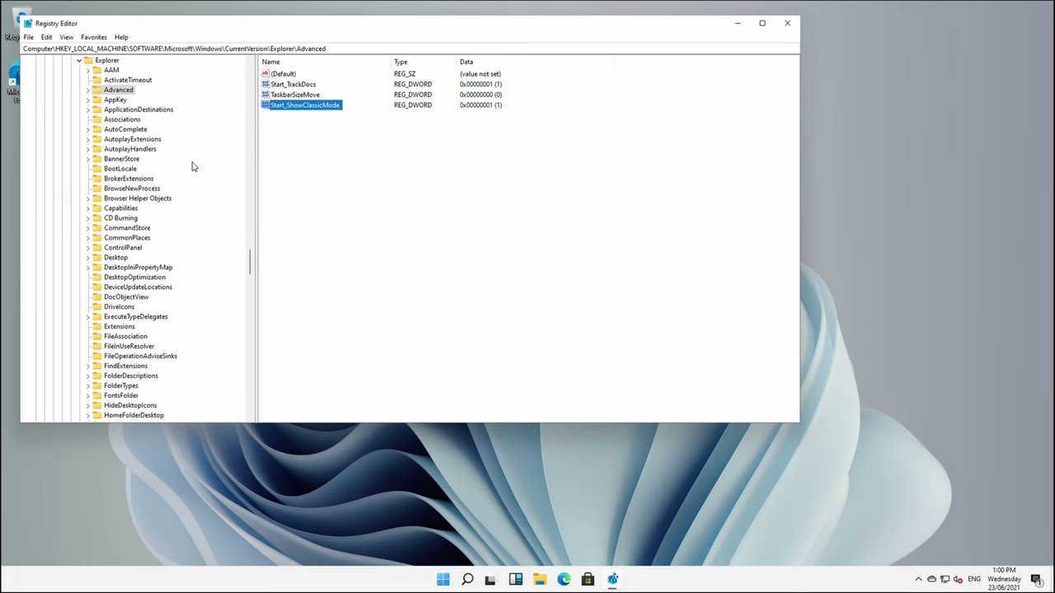
{"action": "left_click", "coordinate": [787, 23]}
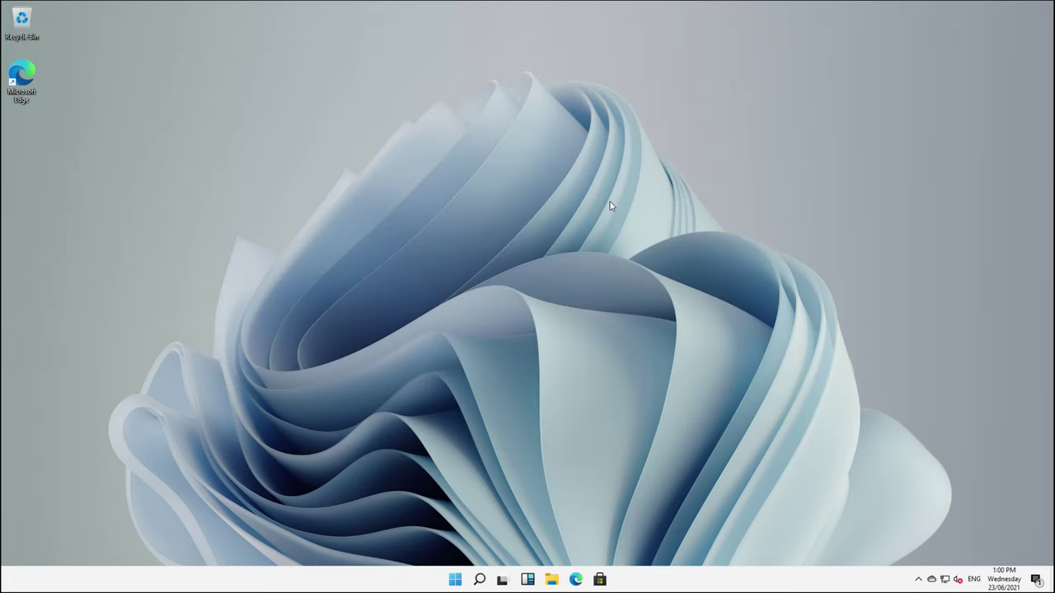
Restart the computer, then open the Start menu to check its layout and dismiss it.
{"action": "left_click", "coordinate": [457, 579]}
{"action": "left_click", "coordinate": [663, 541]}
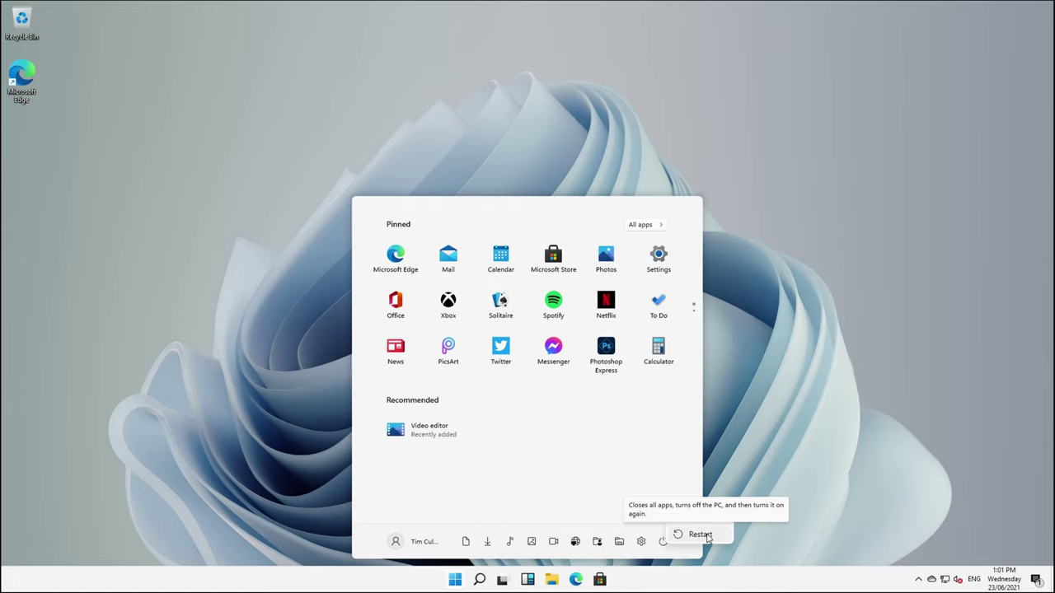
{"action": "left_click", "coordinate": [701, 534]}
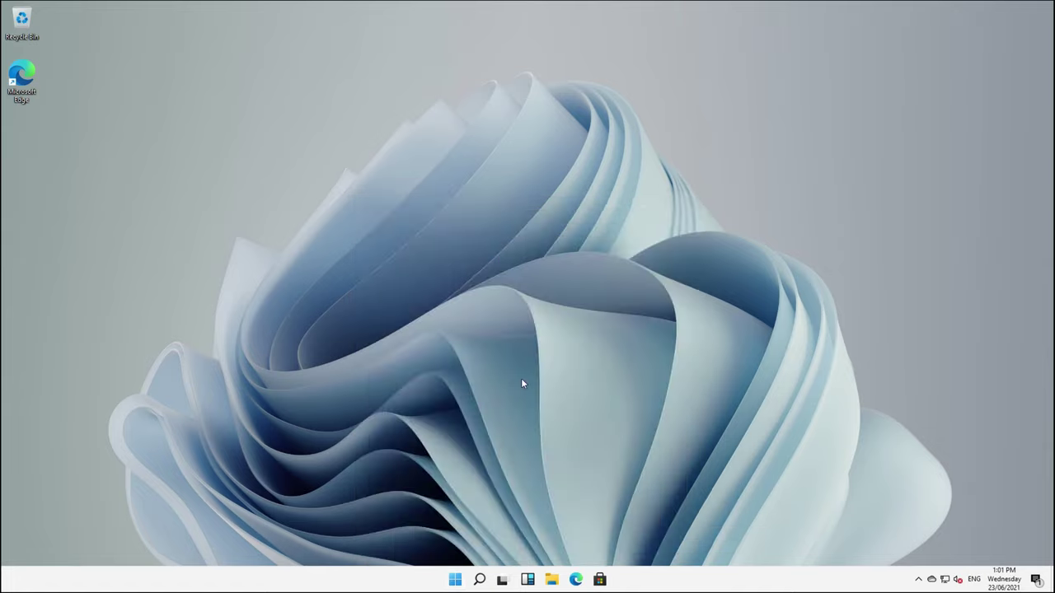
{"action": "left_click", "coordinate": [455, 580]}
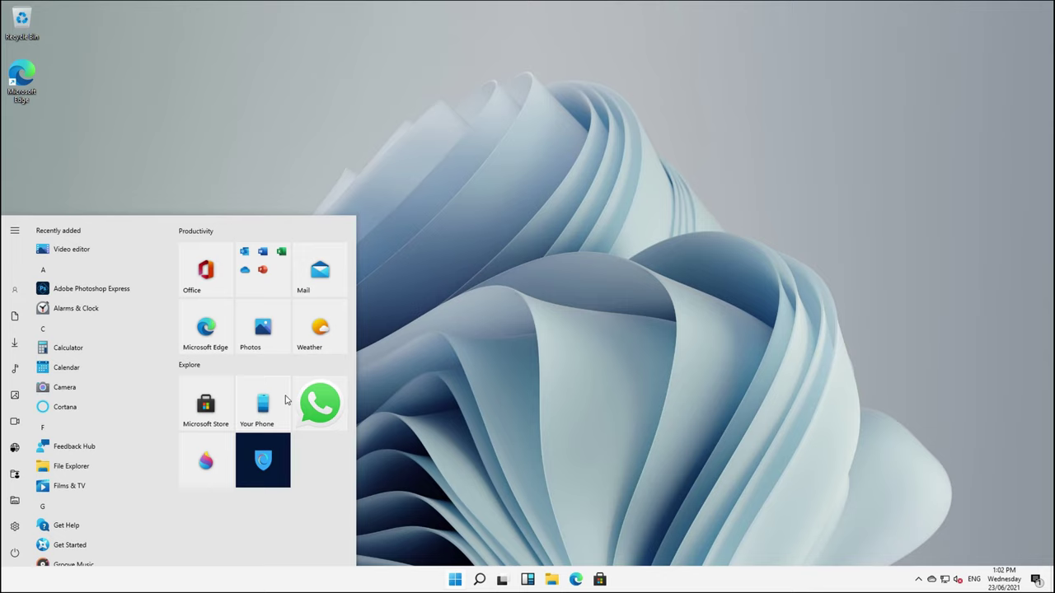
{"action": "left_click", "coordinate": [464, 376]}
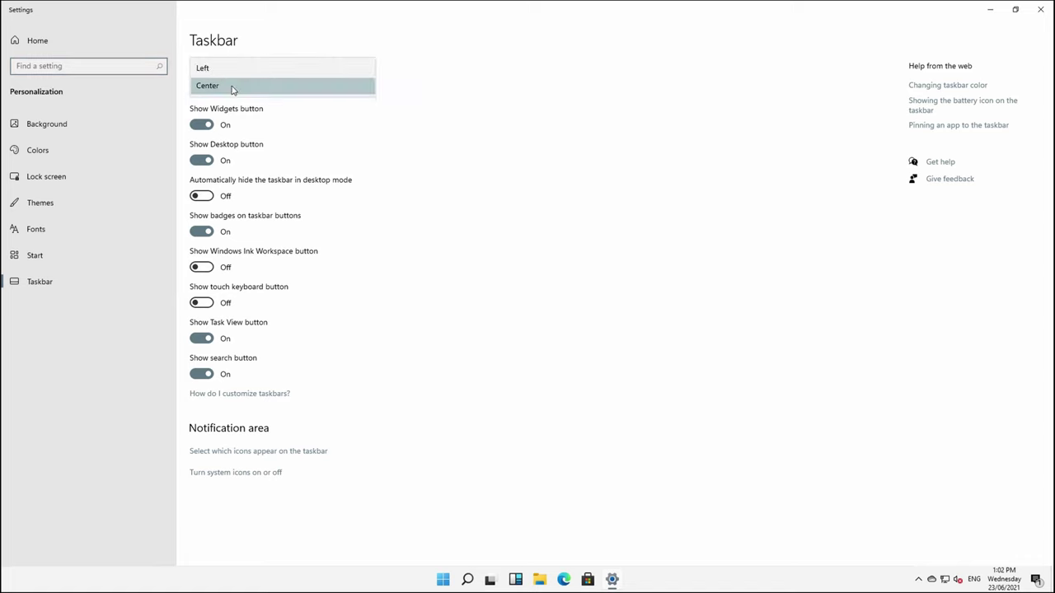
Set the taskbar alignment to Left, close the settings and open the Start menu to check its position.
{"action": "left_click", "coordinate": [223, 67]}
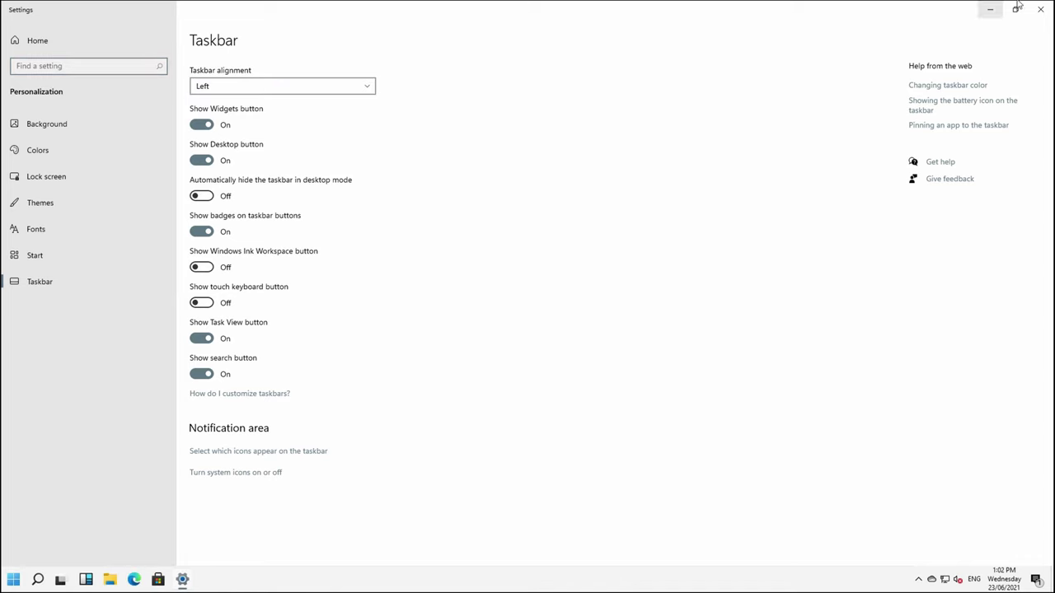
{"action": "left_click", "coordinate": [1040, 9]}
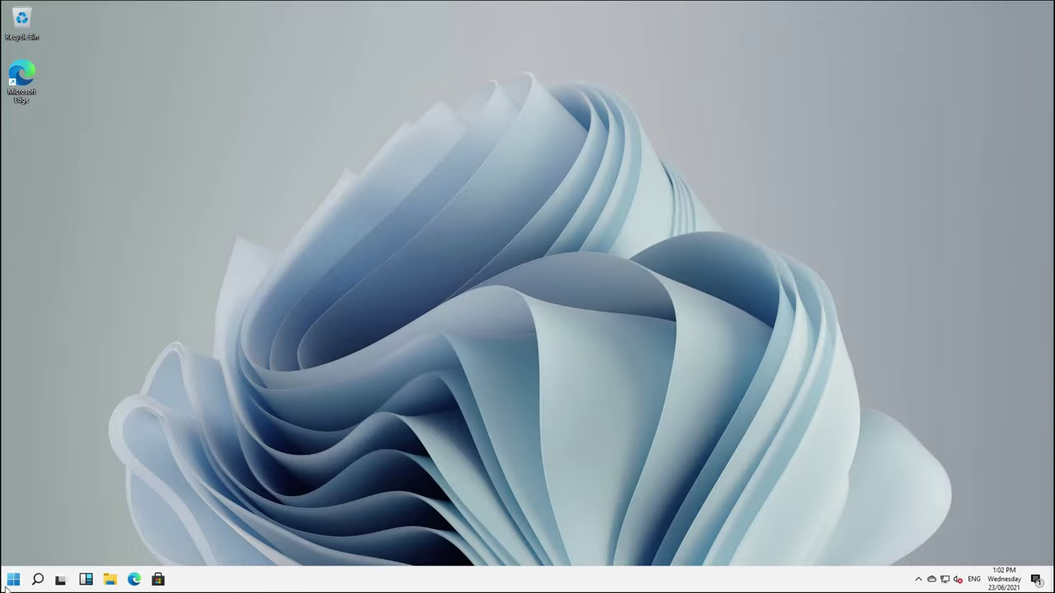
{"action": "left_click", "coordinate": [12, 580]}
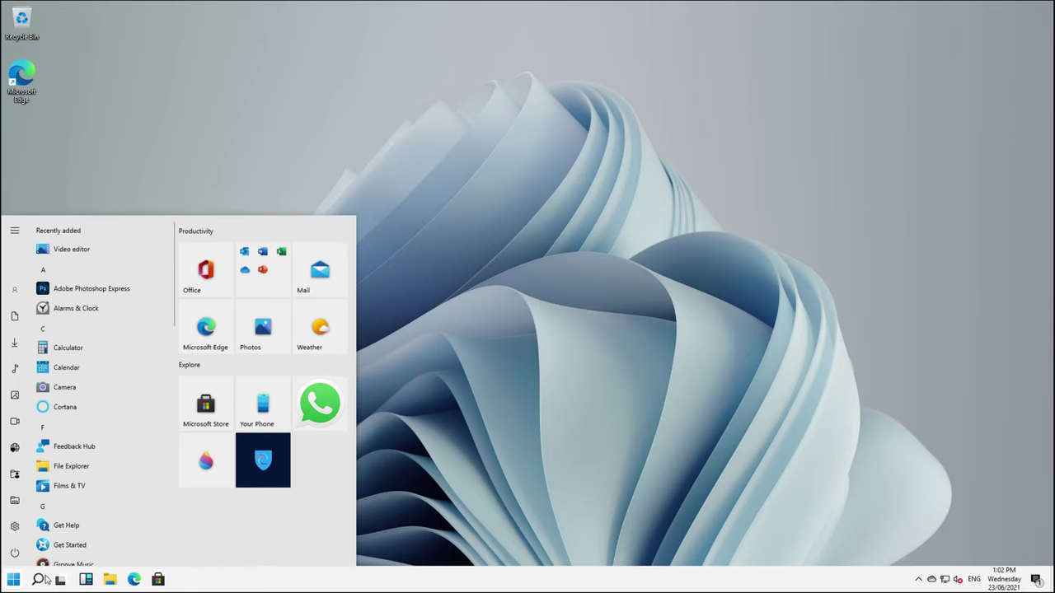
Dismiss the Start menu, then search for the Registry Editor and open it with permission to make changes.
{"action": "mouse_move", "coordinate": [14, 264]}
{"action": "left_click", "coordinate": [459, 427]}
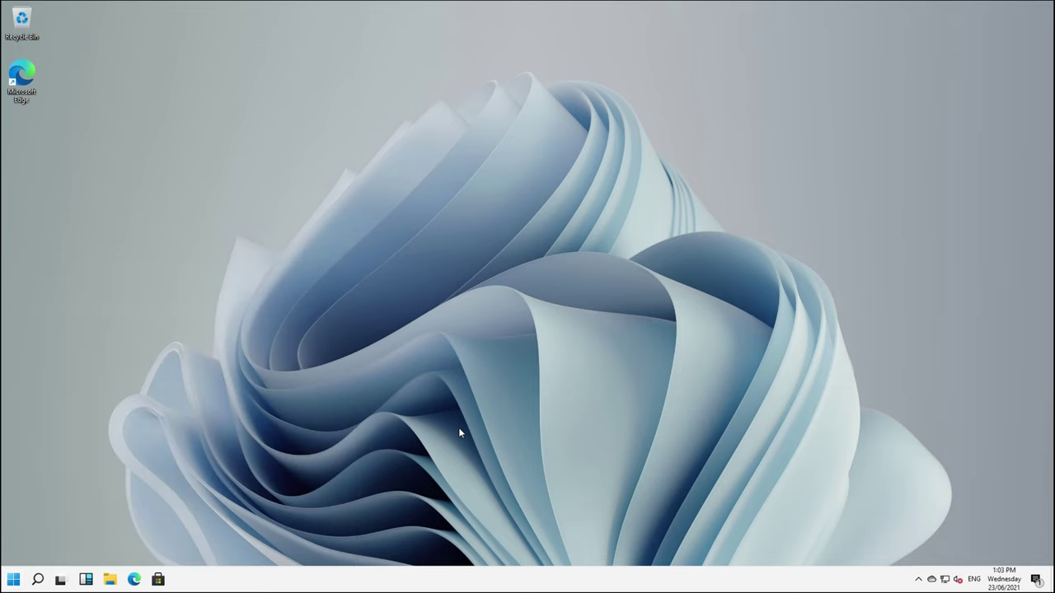
{"action": "left_click", "coordinate": [14, 580]}
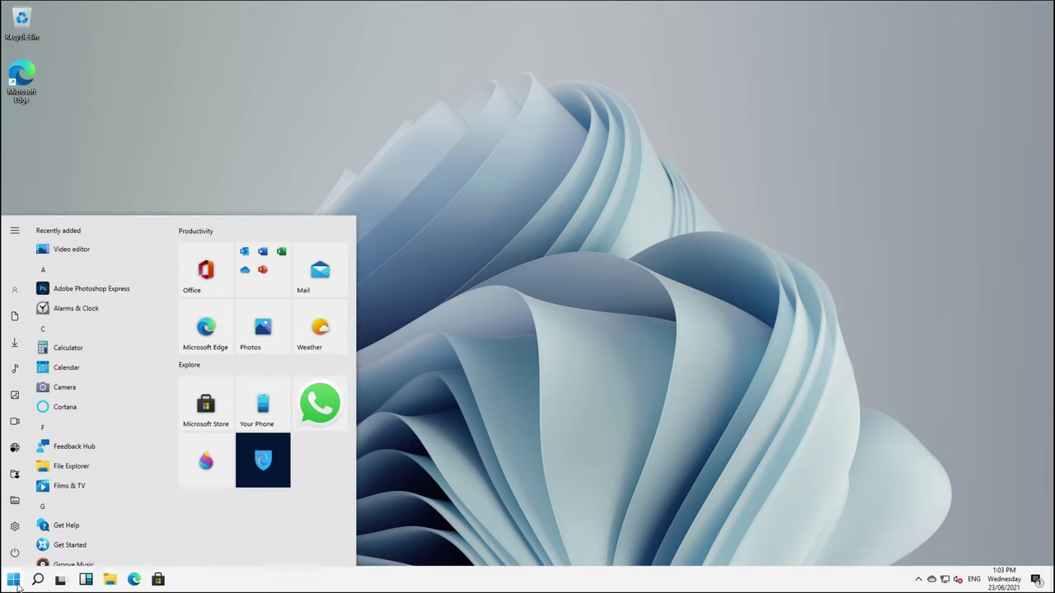
{"action": "type", "text": "reg"}
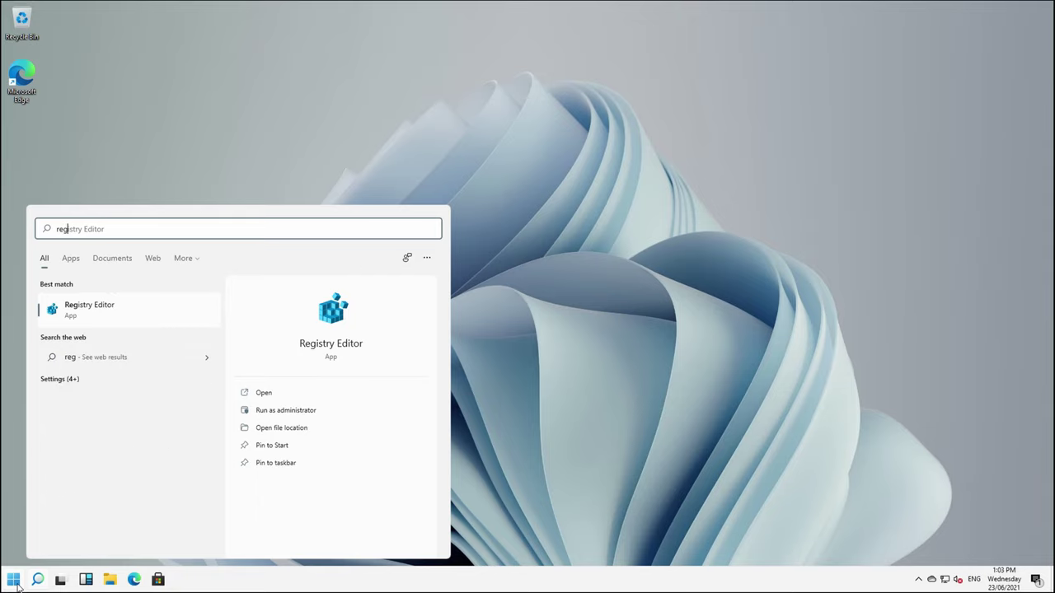
{"action": "left_click", "coordinate": [111, 316]}
{"action": "left_click", "coordinate": [497, 362]}
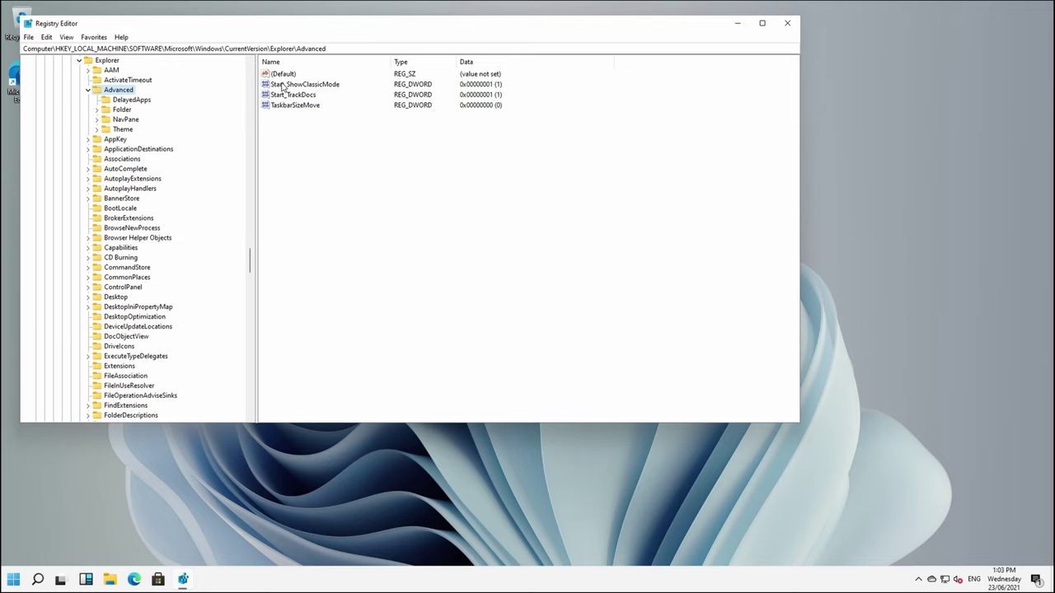
Set the value data of Start_ShowClassicMode in the Advanced key to 0 and close the Registry Editor.
{"action": "double_click", "coordinate": [323, 86]}
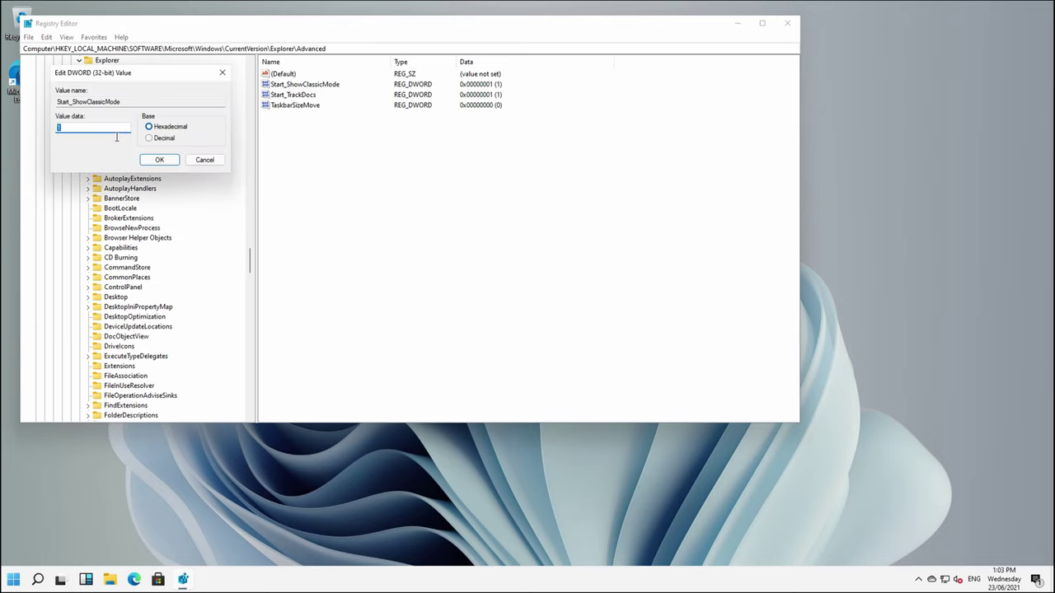
{"action": "type", "text": "0"}
{"action": "left_click", "coordinate": [161, 163]}
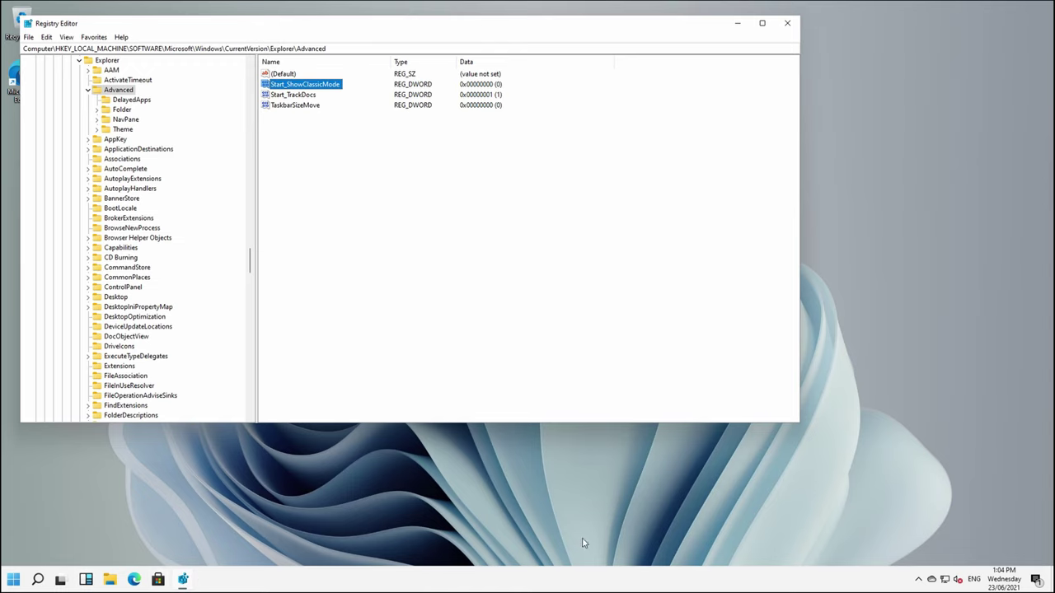
{"action": "left_click", "coordinate": [787, 23]}
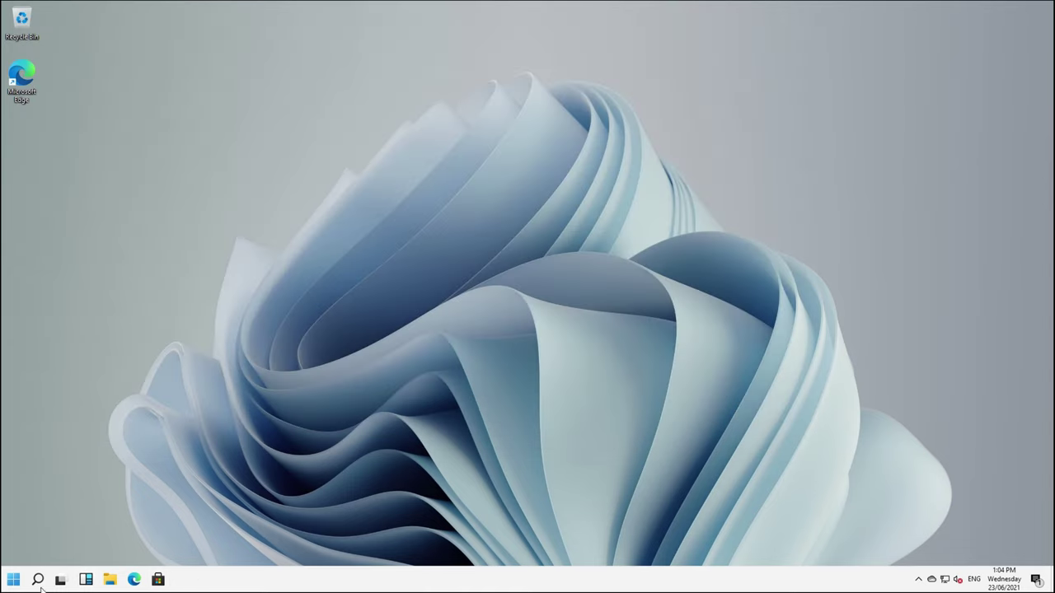
Restart the computer, then open the Start menu to check its layout.
{"action": "right_click", "coordinate": [14, 580]}
{"action": "mouse_move", "coordinate": [71, 538]}
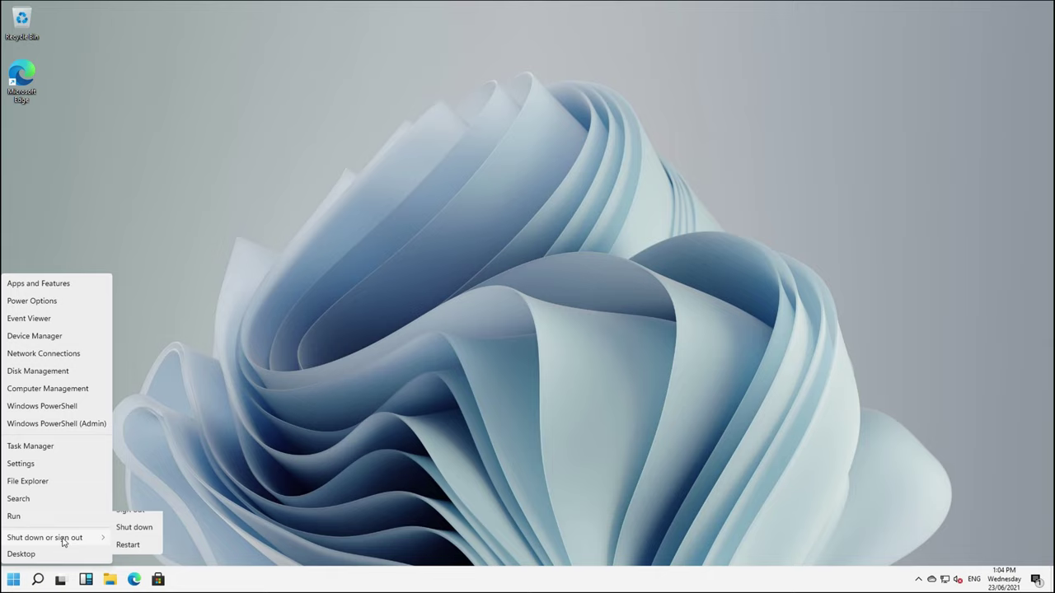
{"action": "left_click", "coordinate": [142, 556]}
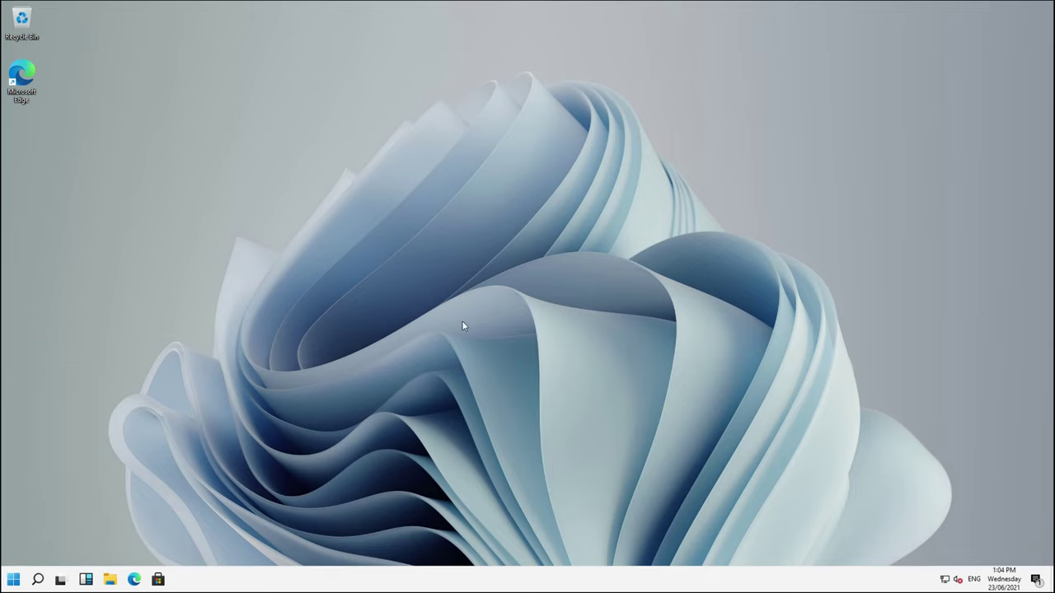
{"action": "left_click", "coordinate": [14, 581]}
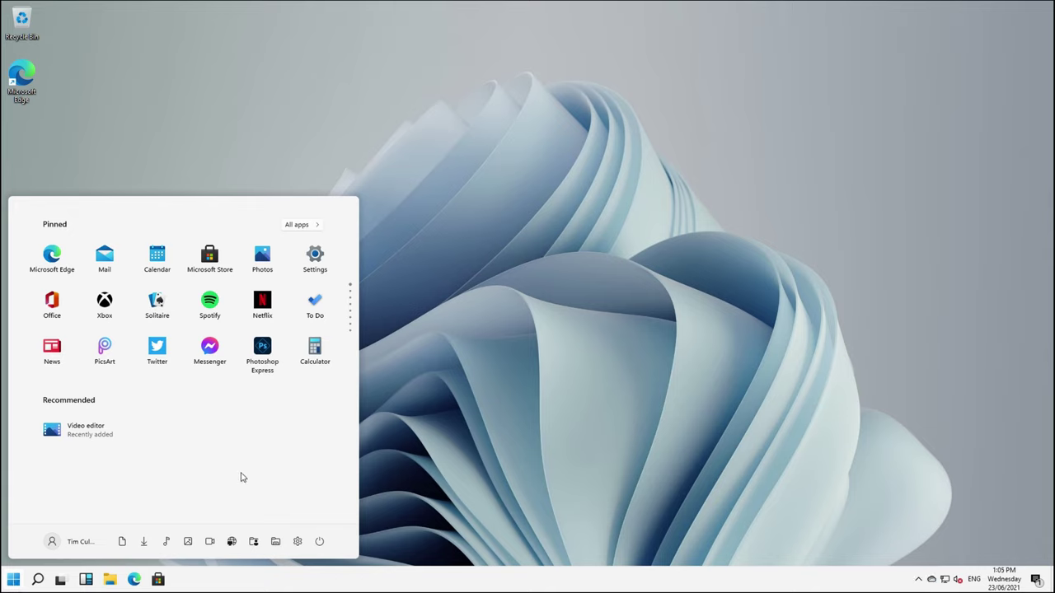
Set the taskbar alignment to Center in the taskbar settings and close the settings.
{"action": "right_click", "coordinate": [230, 581]}
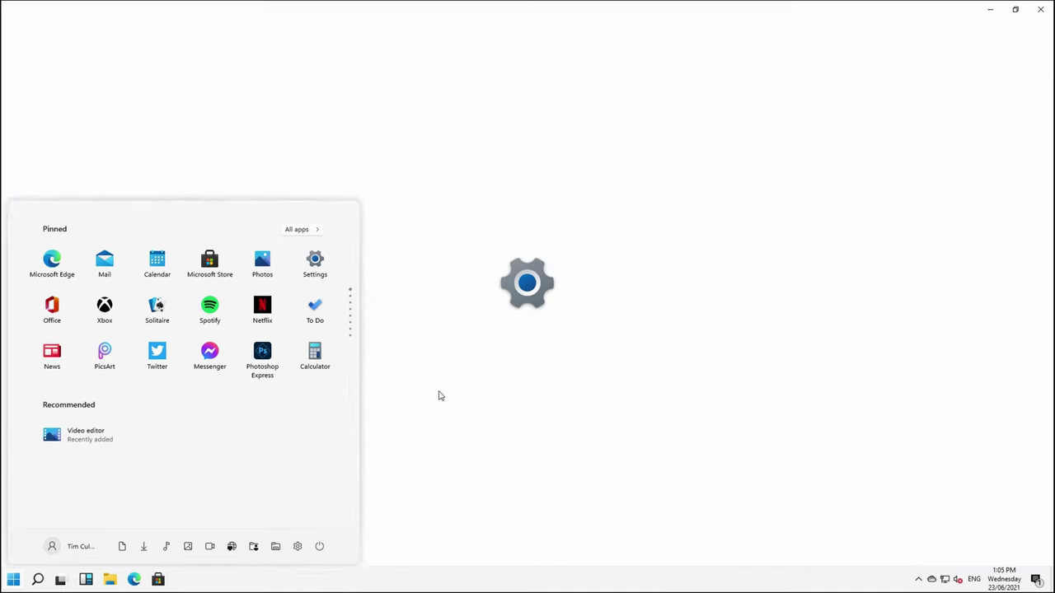
{"action": "left_click", "coordinate": [233, 89]}
{"action": "left_click", "coordinate": [230, 105]}
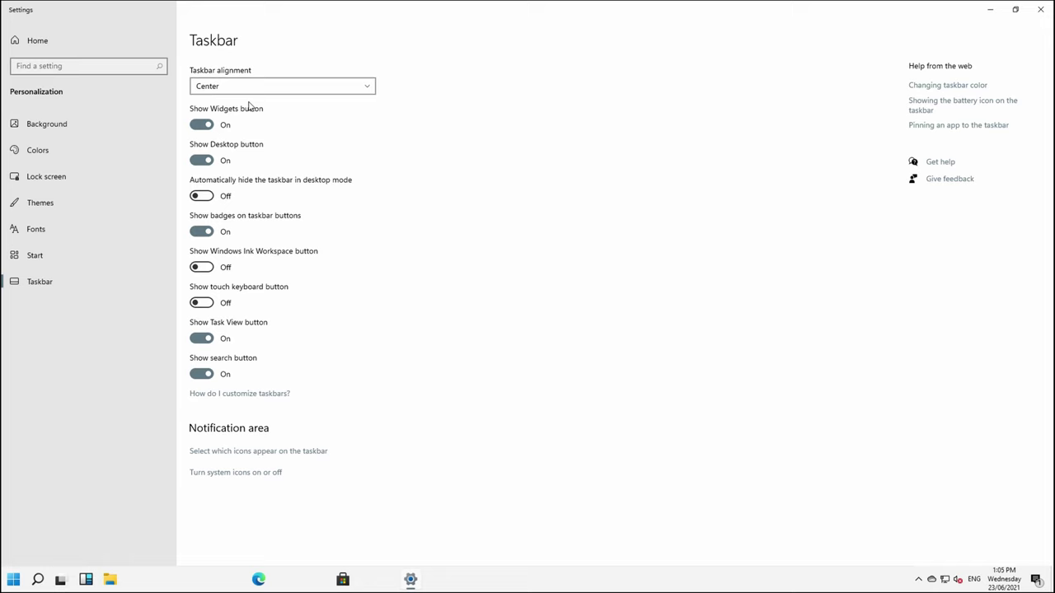
{"action": "left_click", "coordinate": [1040, 9]}
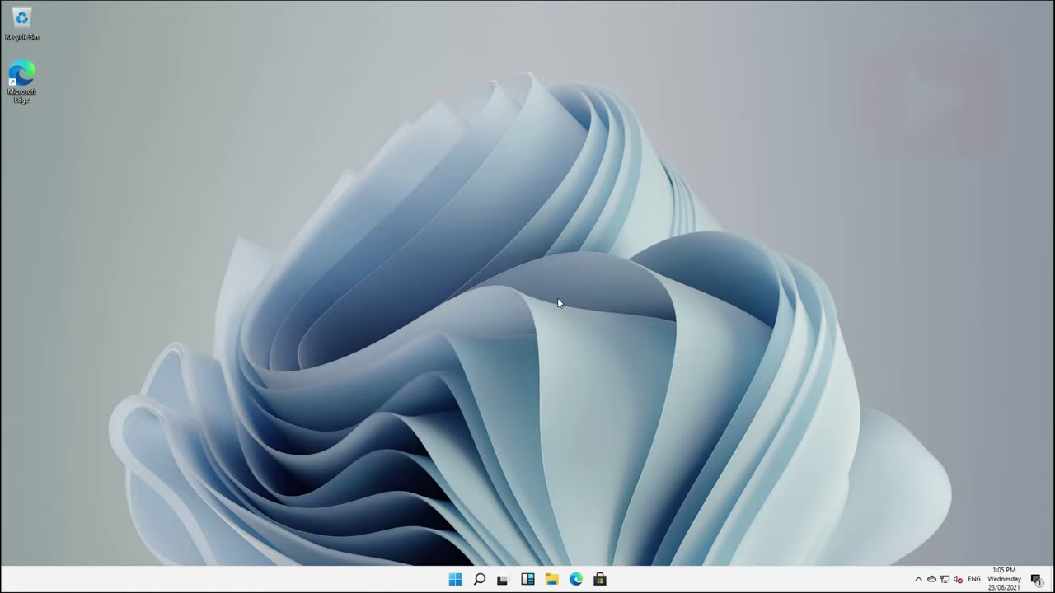